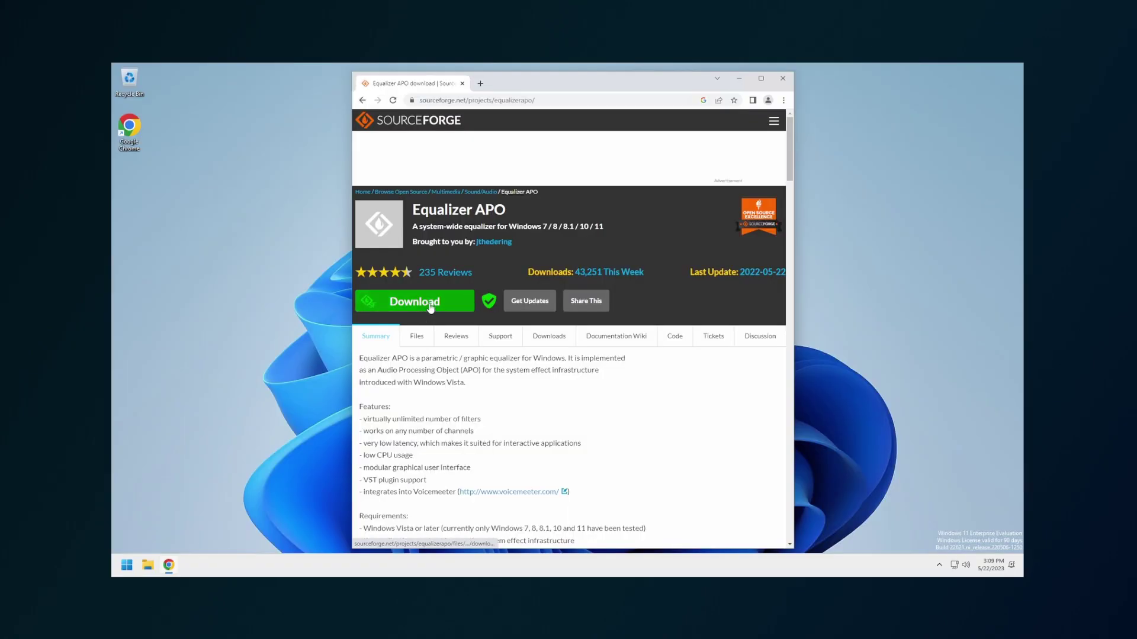
Install Equalizer APO 1.3, accepting the license and the default install location and Start Menu folder
{"action": "left_click", "coordinate": [431, 303]}
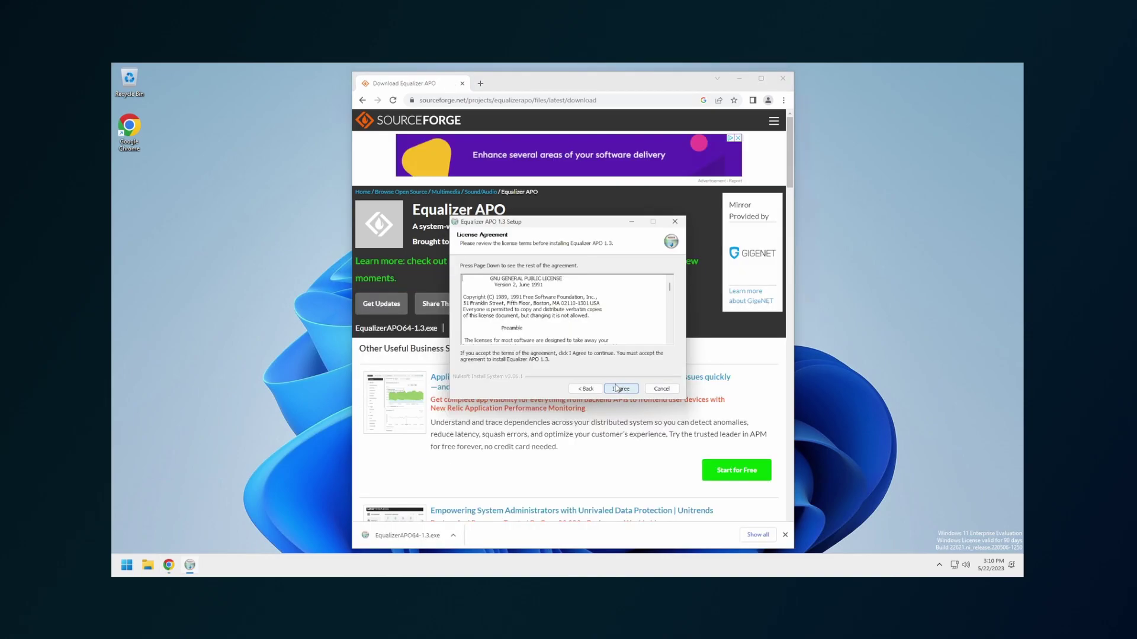
{"action": "left_click", "coordinate": [620, 388]}
{"action": "left_click", "coordinate": [620, 389]}
{"action": "left_click", "coordinate": [621, 389]}
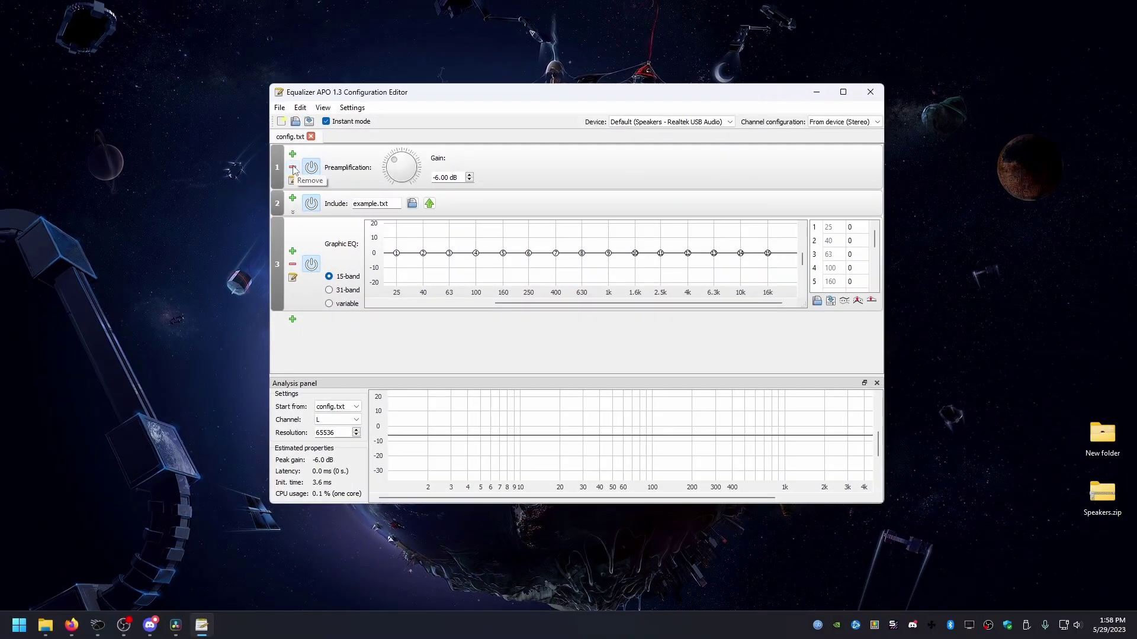
Remove the preamp, example.txt include and graphic equalizer filters from config.txt
{"action": "left_click", "coordinate": [293, 169]}
{"action": "left_click", "coordinate": [293, 169]}
{"action": "left_click", "coordinate": [325, 176]}
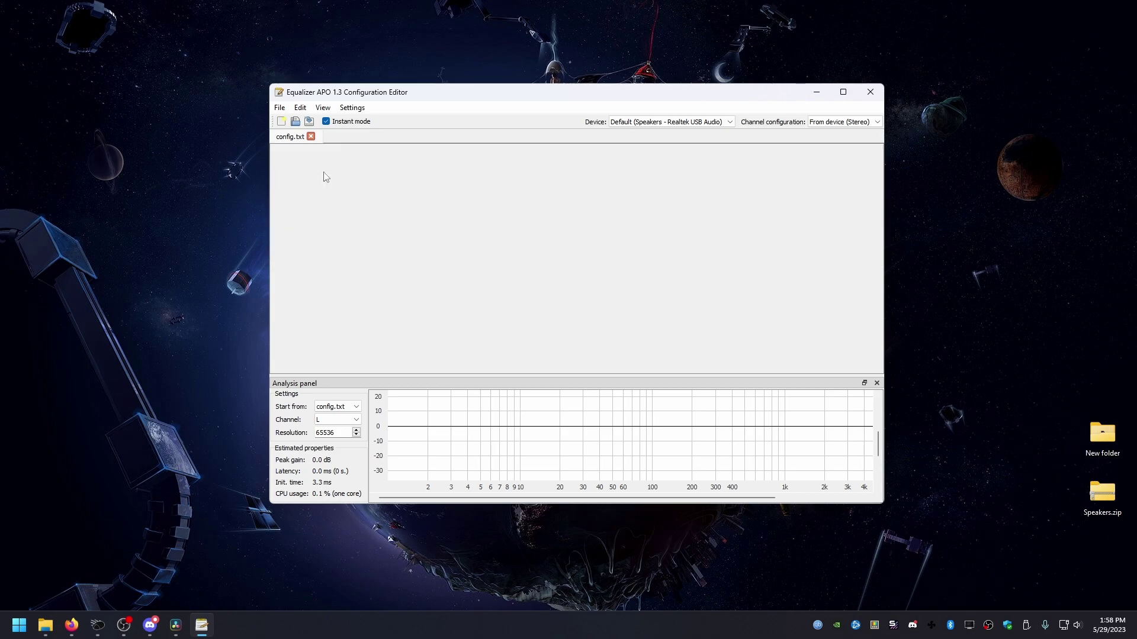
{"action": "left_click", "coordinate": [293, 194]}
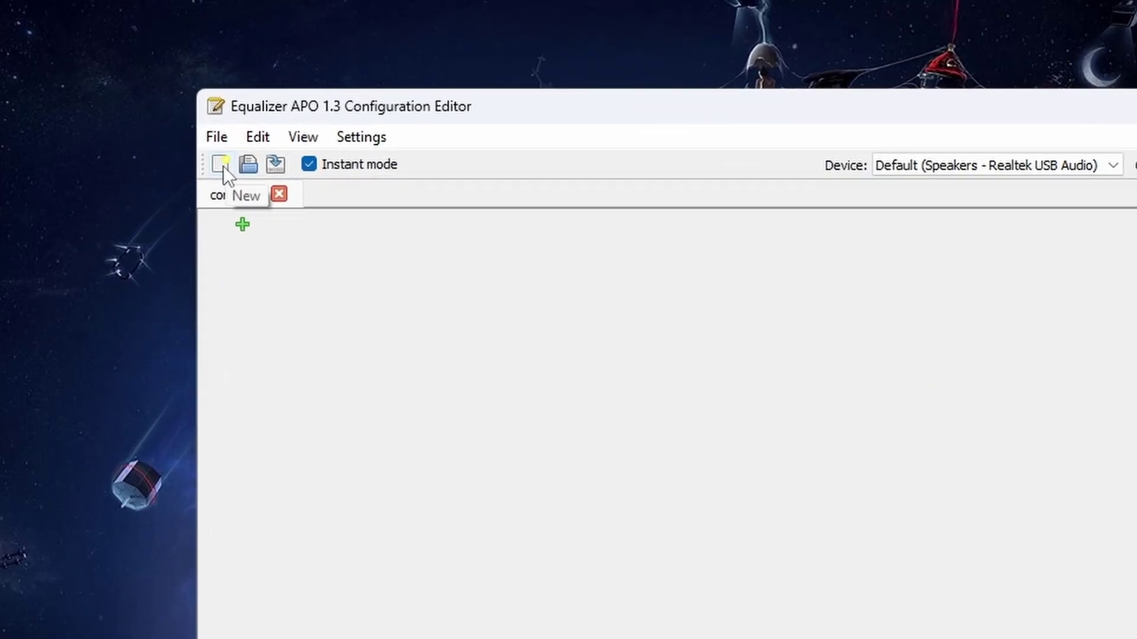
Create a new file limited to the Speakers device and save it as Speakers.txt
{"action": "left_click", "coordinate": [223, 166]}
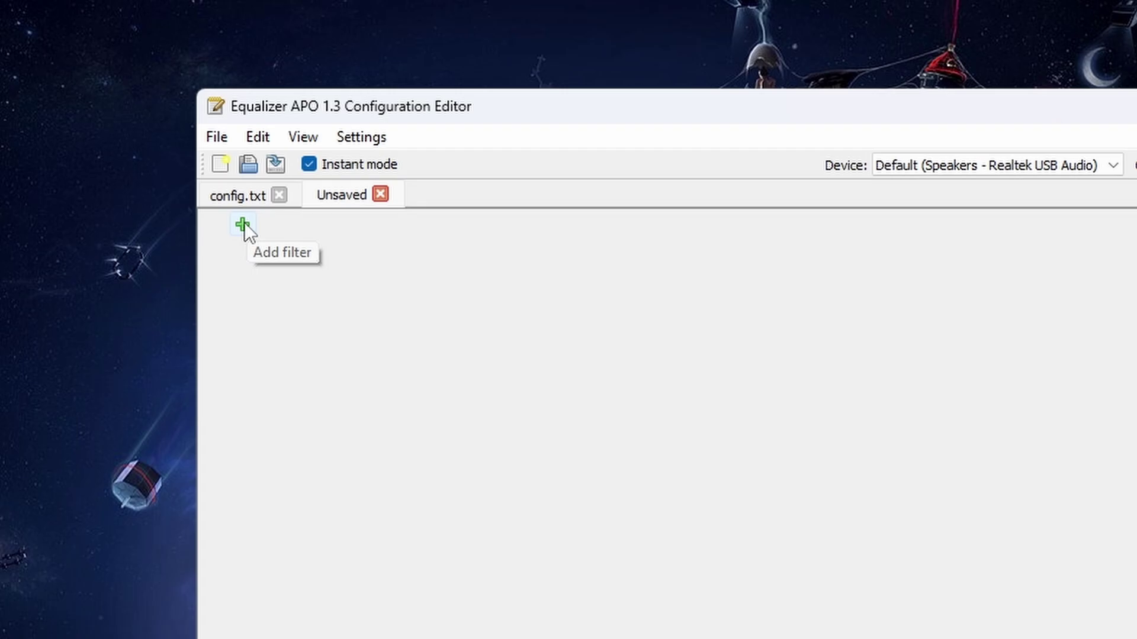
{"action": "left_click", "coordinate": [244, 225]}
{"action": "mouse_move", "coordinate": [355, 280]}
{"action": "left_click", "coordinate": [506, 306]}
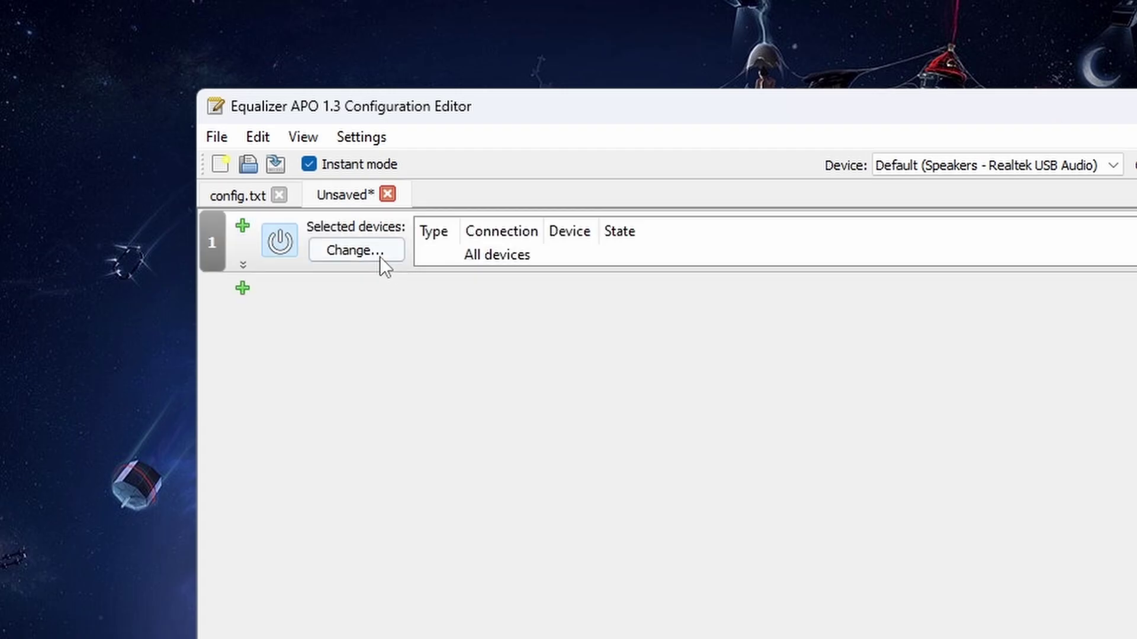
{"action": "left_click", "coordinate": [367, 253]}
{"action": "left_click", "coordinate": [587, 437]}
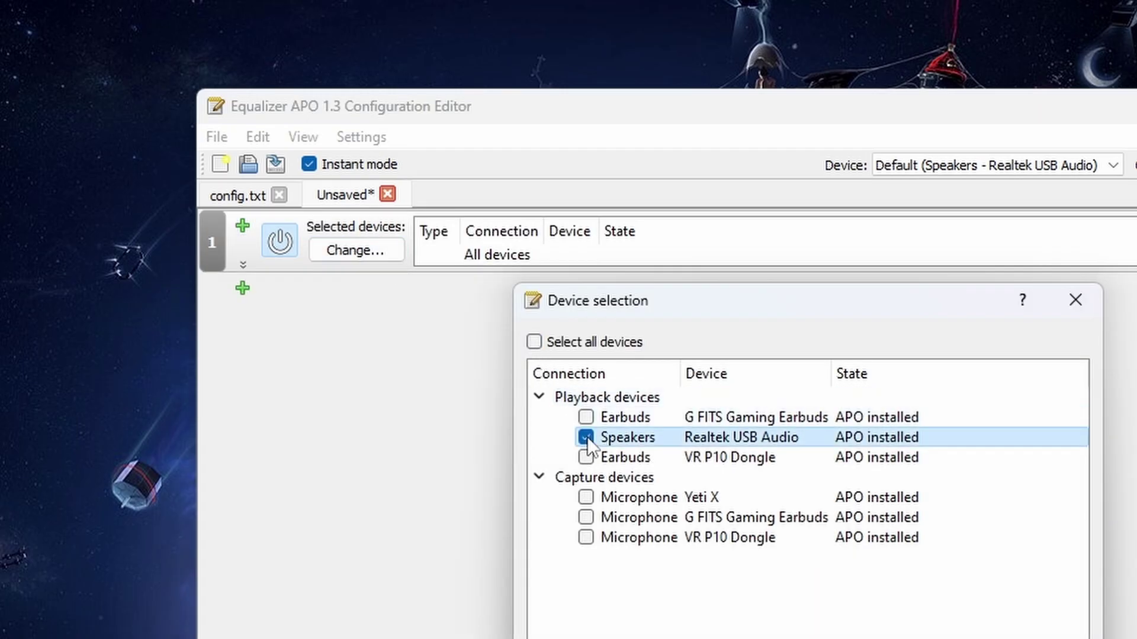
{"action": "key", "text": "Return"}
{"action": "left_click", "coordinate": [276, 164]}
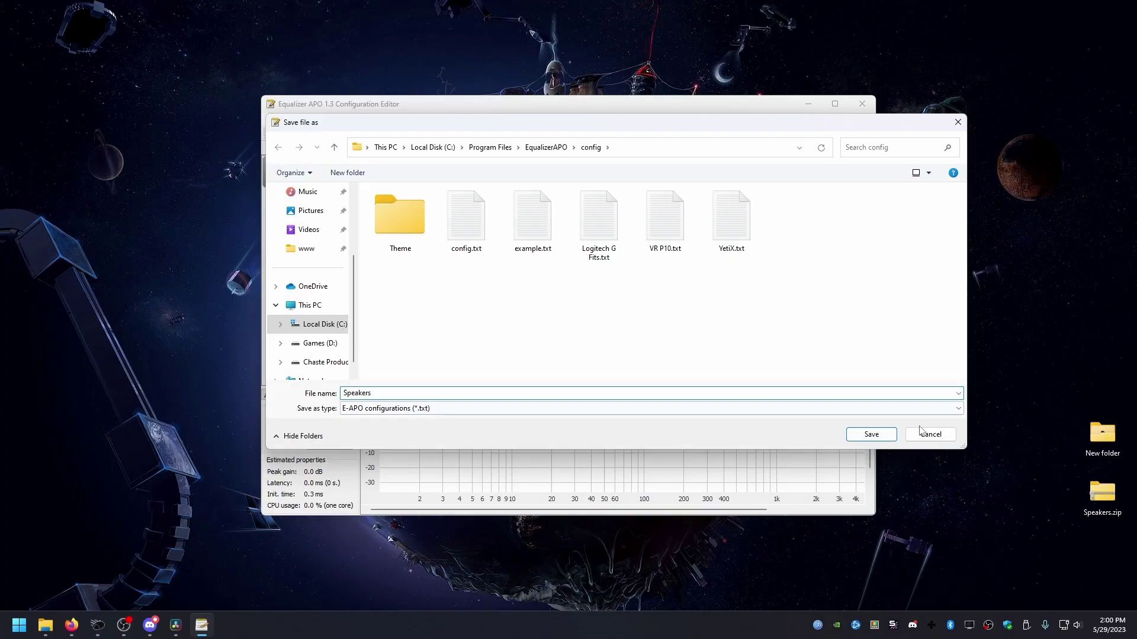
{"action": "left_click", "coordinate": [871, 434]}
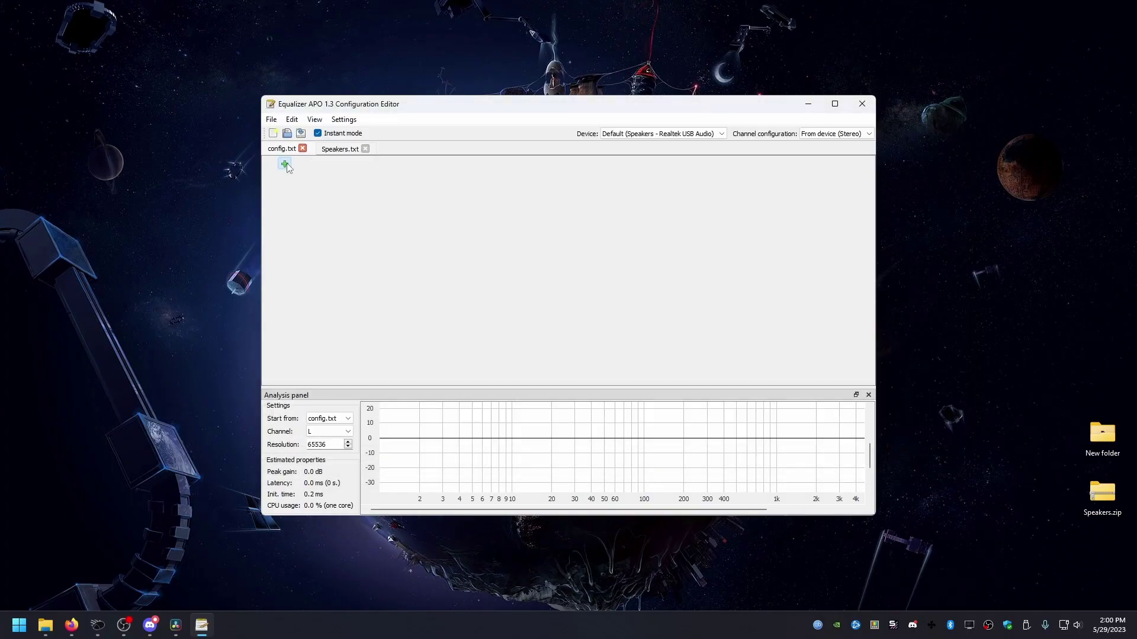
Add an Include filter to config.txt that points to Speakers.txt
{"action": "left_click", "coordinate": [285, 165]}
{"action": "mouse_move", "coordinate": [312, 192]}
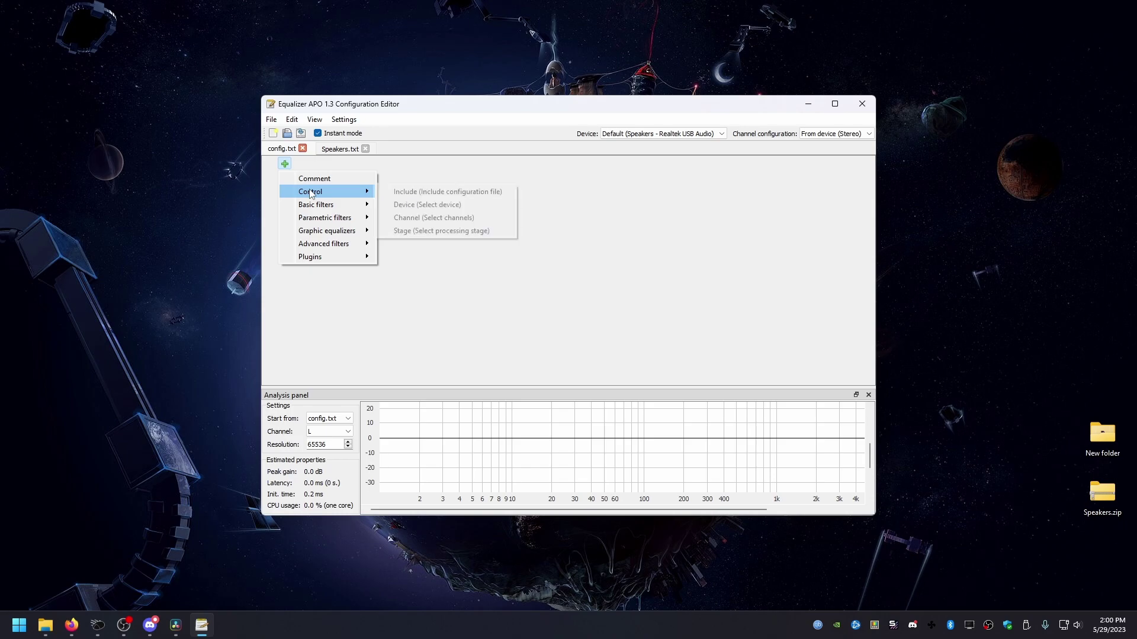
{"action": "left_click", "coordinate": [426, 195]}
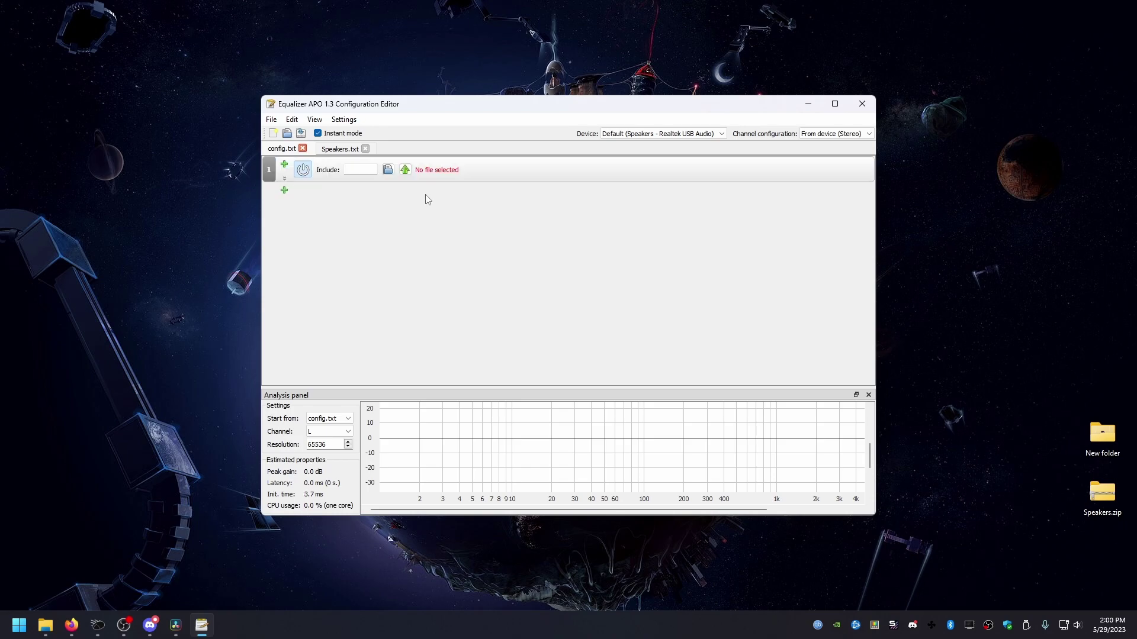
{"action": "left_click", "coordinate": [388, 170]}
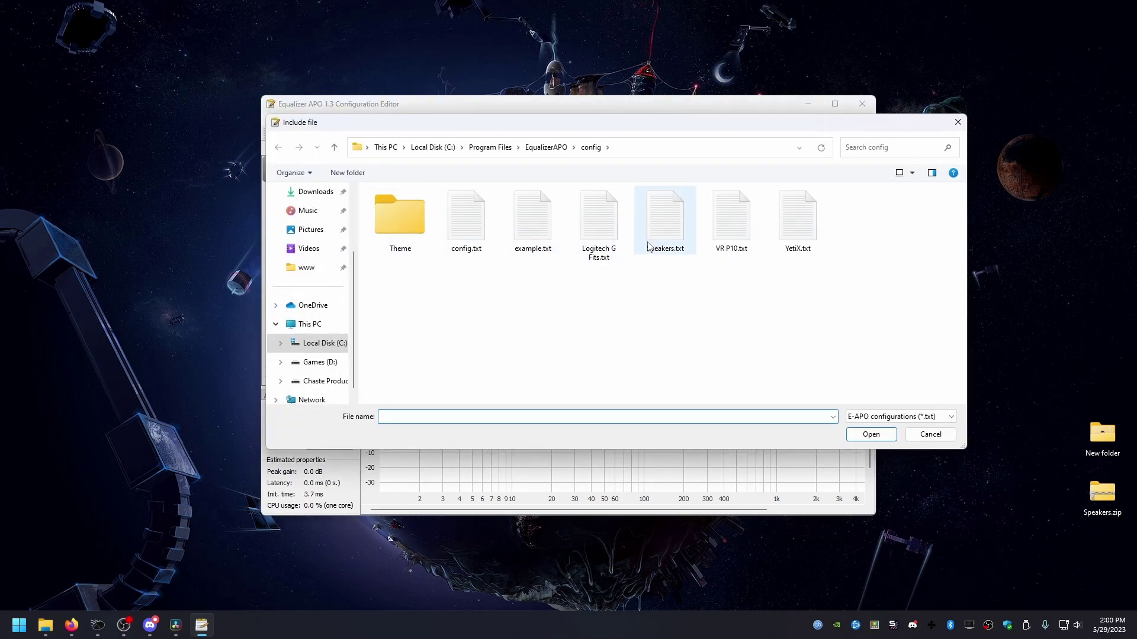
{"action": "left_click", "coordinate": [682, 228]}
{"action": "left_click", "coordinate": [871, 434]}
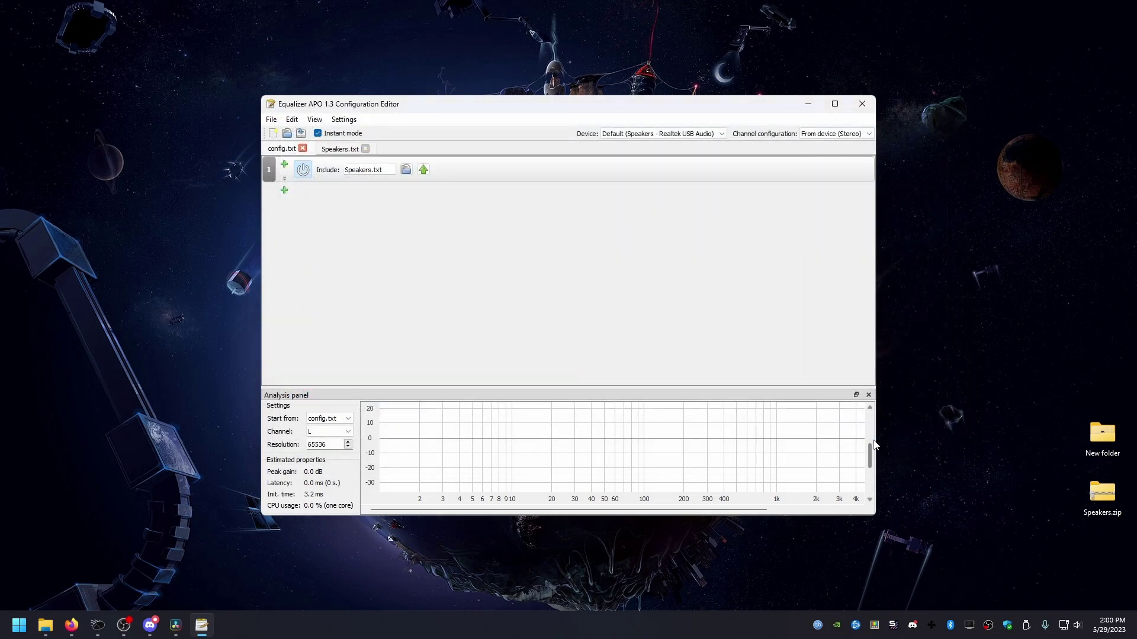
{"action": "left_click", "coordinate": [339, 151]}
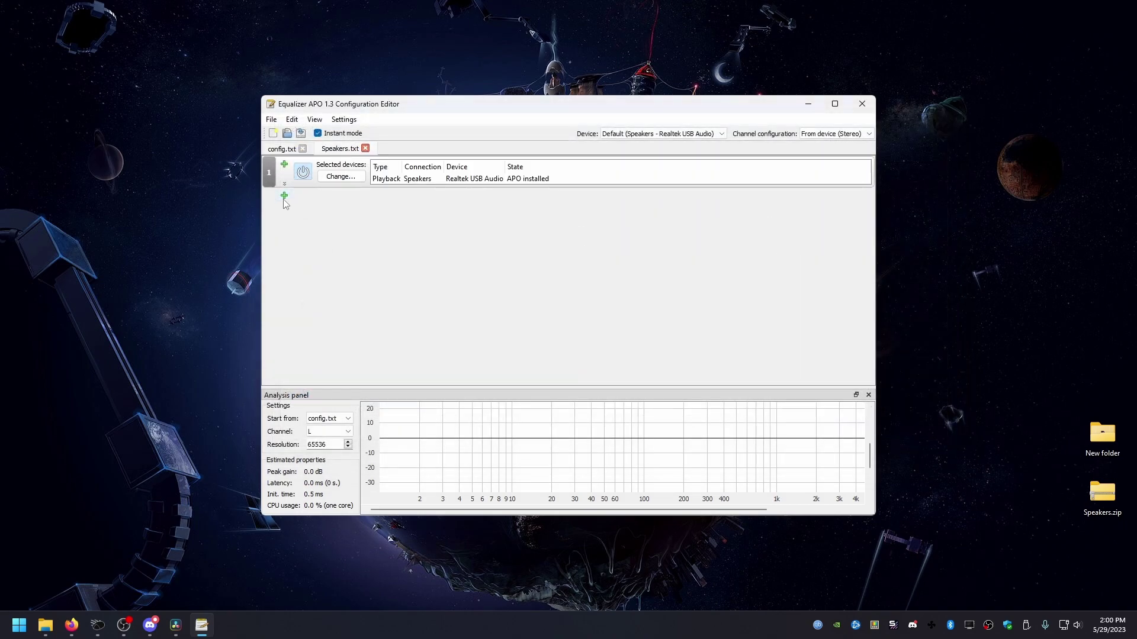
Add a preamplification filter to Speakers.txt and raise its gain while a YouTube video plays
{"action": "left_click", "coordinate": [284, 199]}
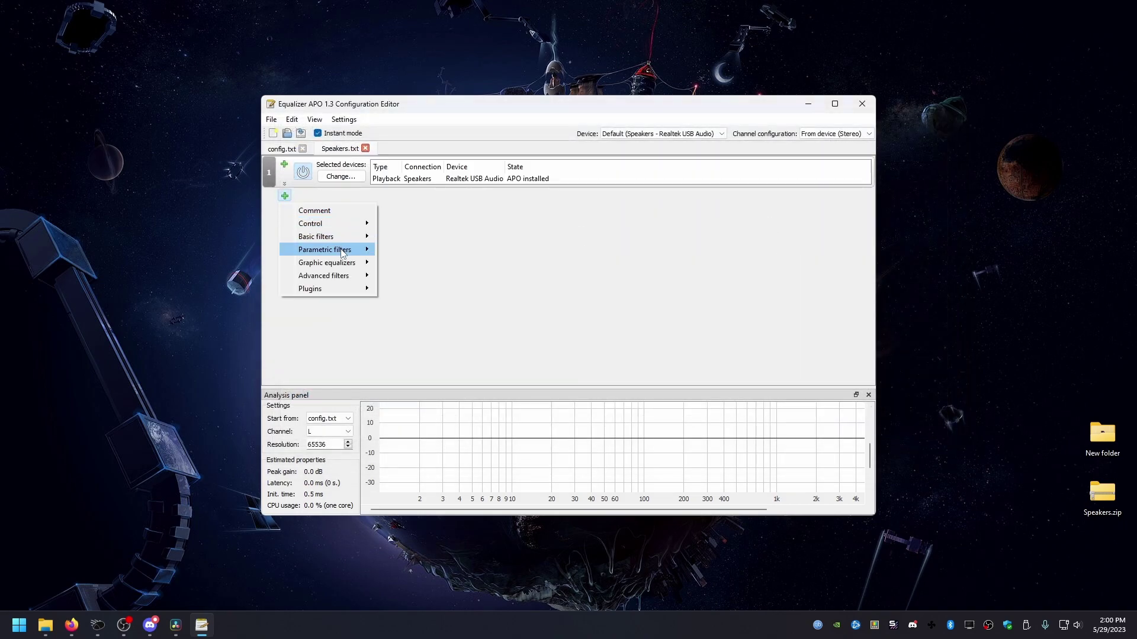
{"action": "mouse_move", "coordinate": [341, 240]}
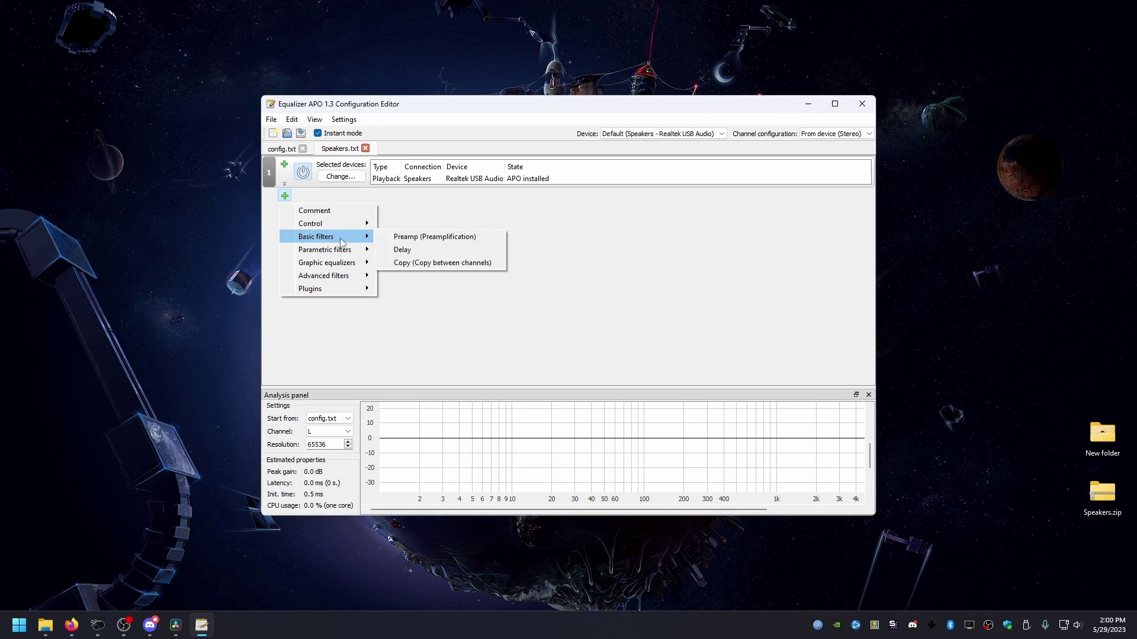
{"action": "left_click", "coordinate": [432, 240]}
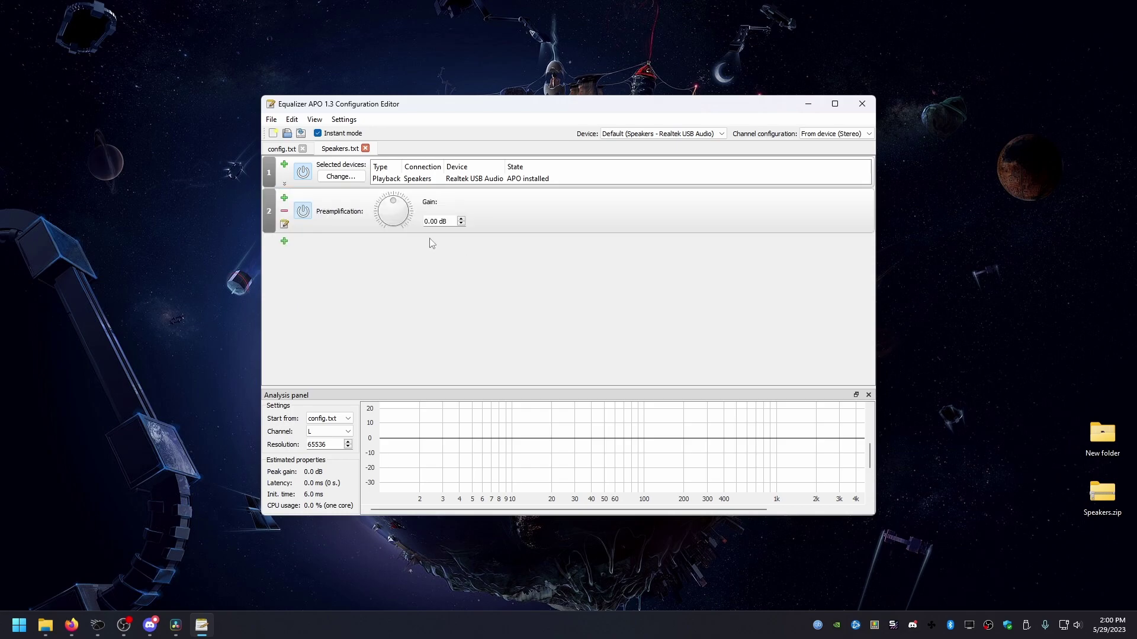
{"action": "left_click_drag", "start_coordinate": [523, 108], "coordinate": [700, 104]}
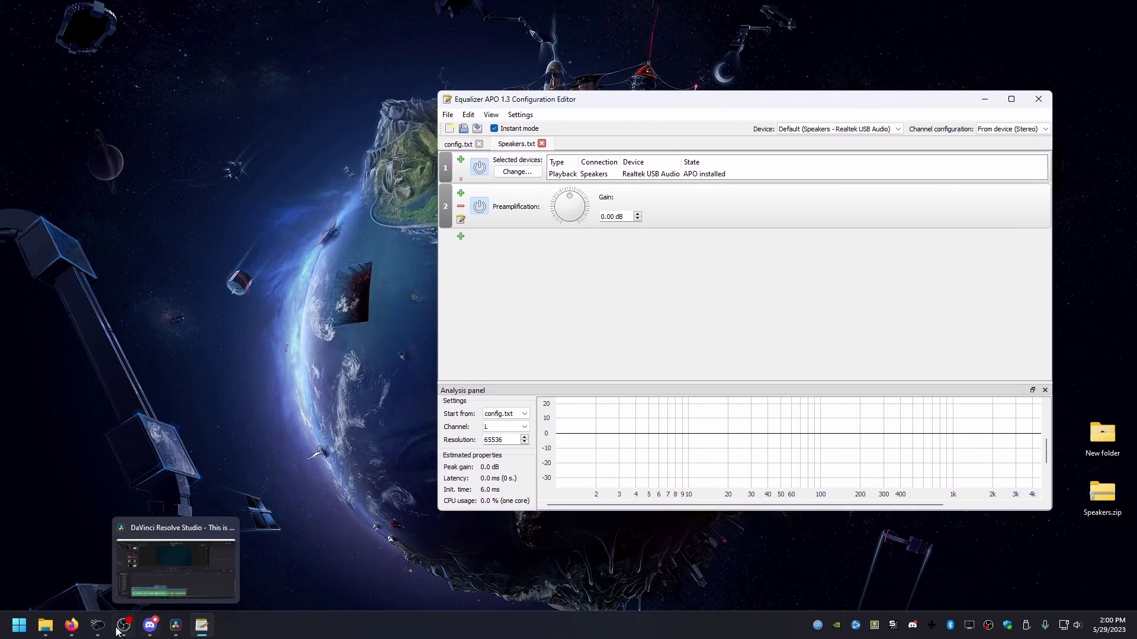
{"action": "mouse_move", "coordinate": [71, 625]}
{"action": "left_click", "coordinate": [102, 538]}
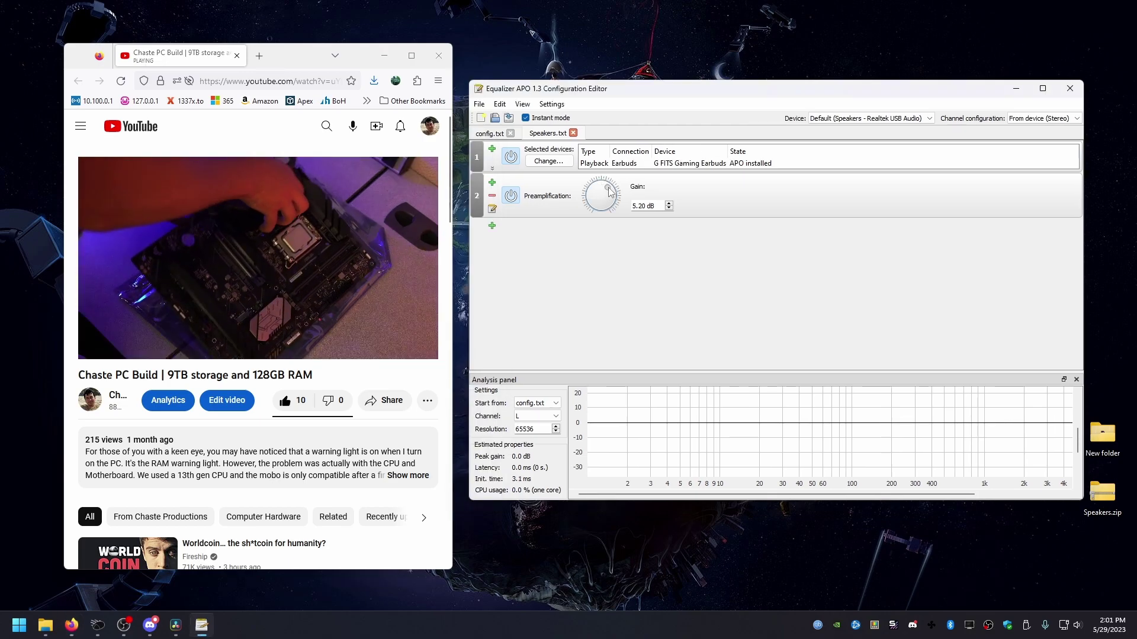
{"action": "mouse_move", "coordinate": [603, 189]}
{"action": "left_mouse_down"}
{"action": "mouse_move", "coordinate": [591, 206]}
{"action": "mouse_move", "coordinate": [601, 194]}
{"action": "mouse_move", "coordinate": [613, 206]}
{"action": "left_mouse_up"}
Toggle the Speakers.txt include in config.txt off and on to compare, ending enabled
{"action": "left_click", "coordinate": [489, 133]}
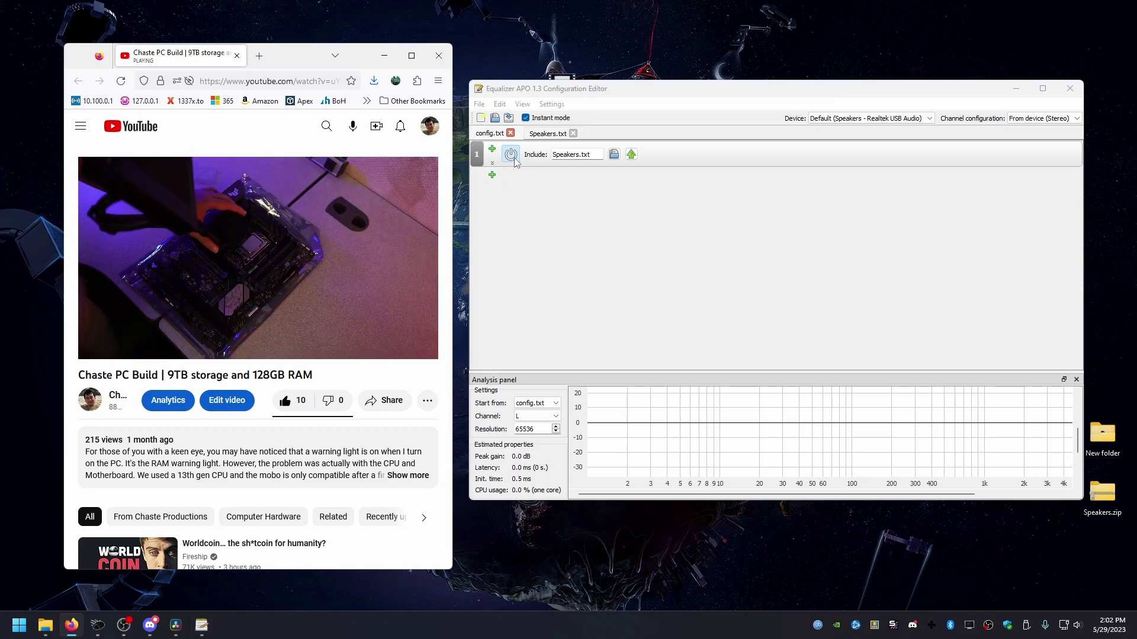
{"action": "left_click", "coordinate": [515, 160]}
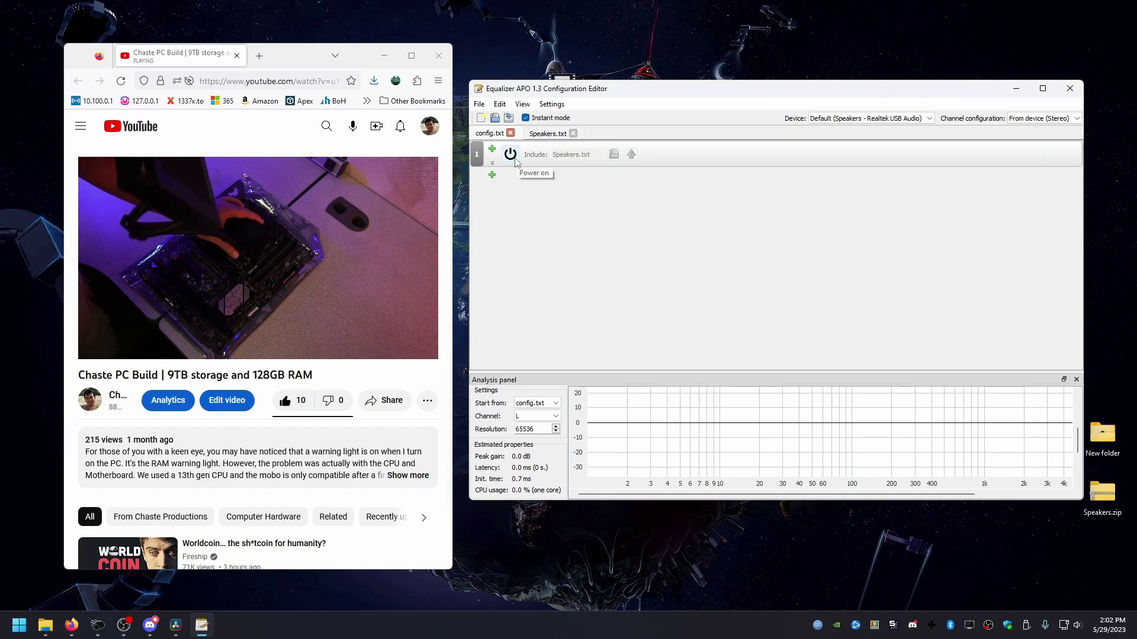
{"action": "left_click", "coordinate": [511, 155]}
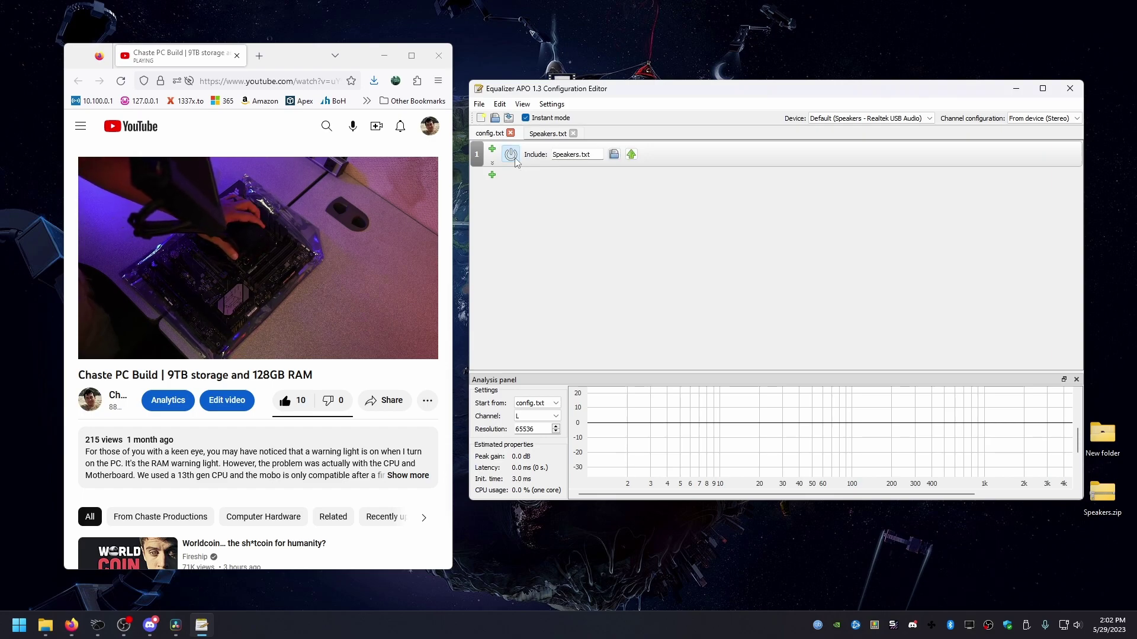
{"action": "left_click", "coordinate": [514, 158]}
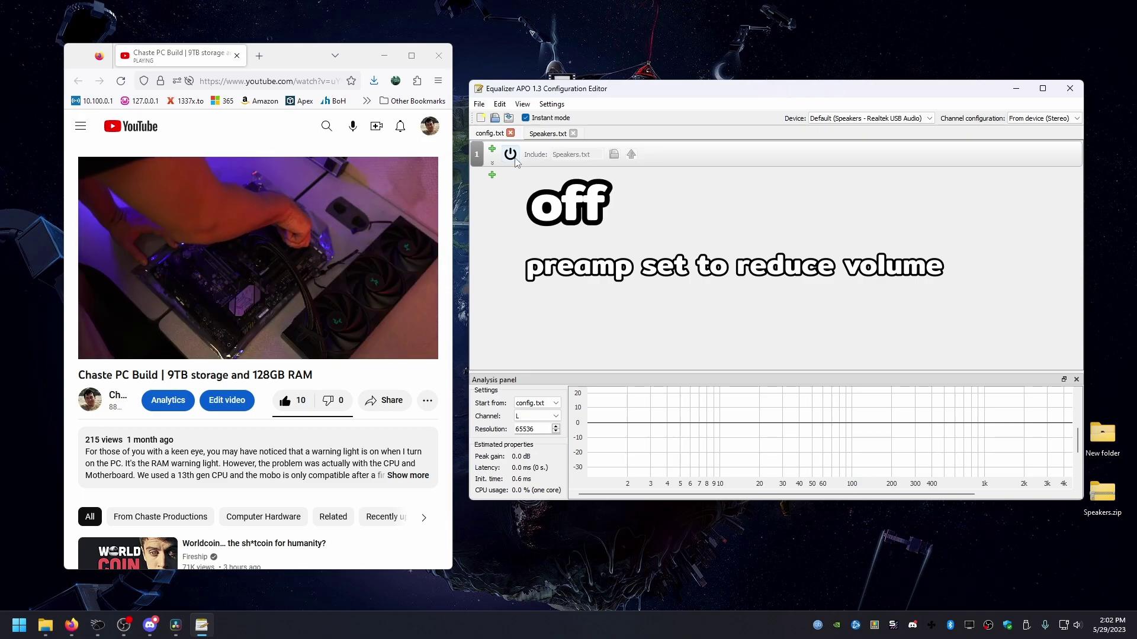
{"action": "left_click", "coordinate": [510, 154]}
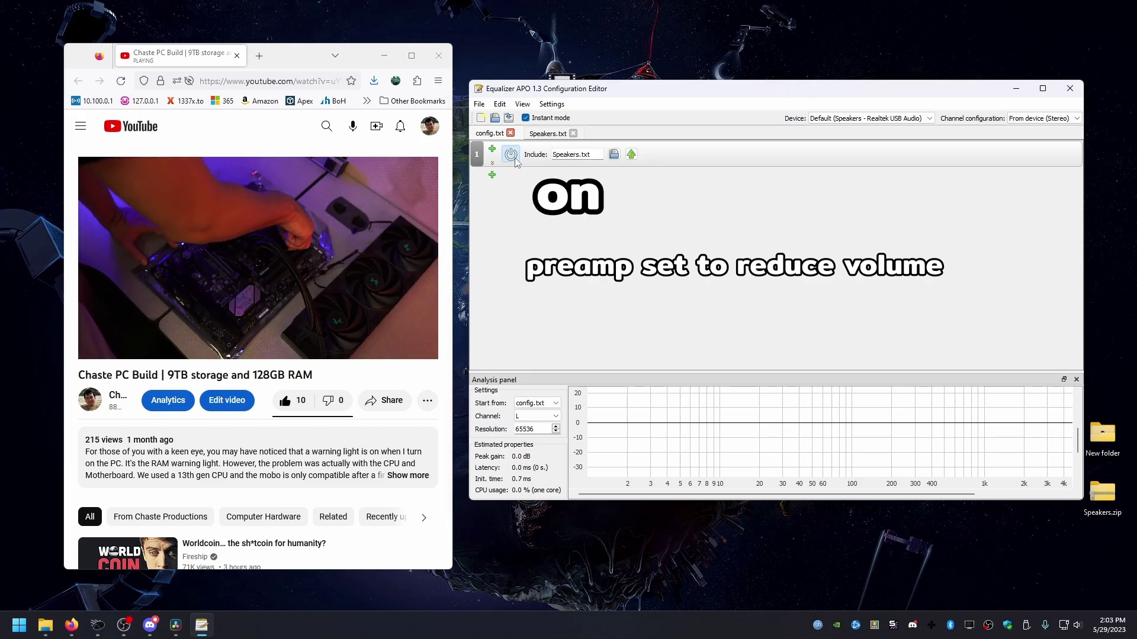
{"action": "left_click", "coordinate": [514, 158]}
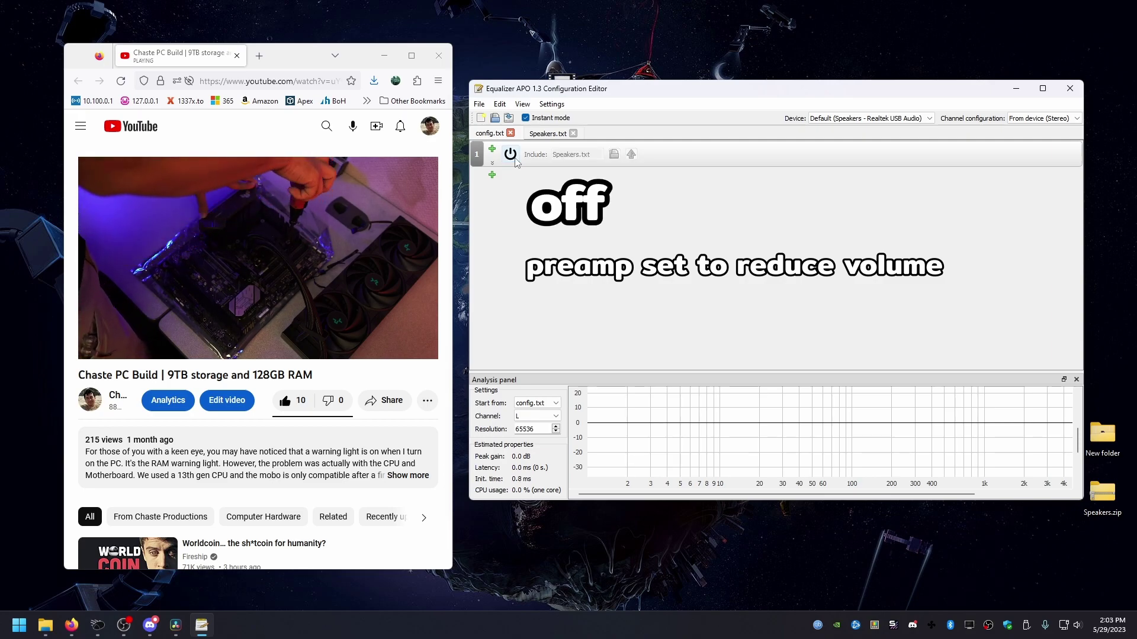
{"action": "left_click", "coordinate": [515, 158]}
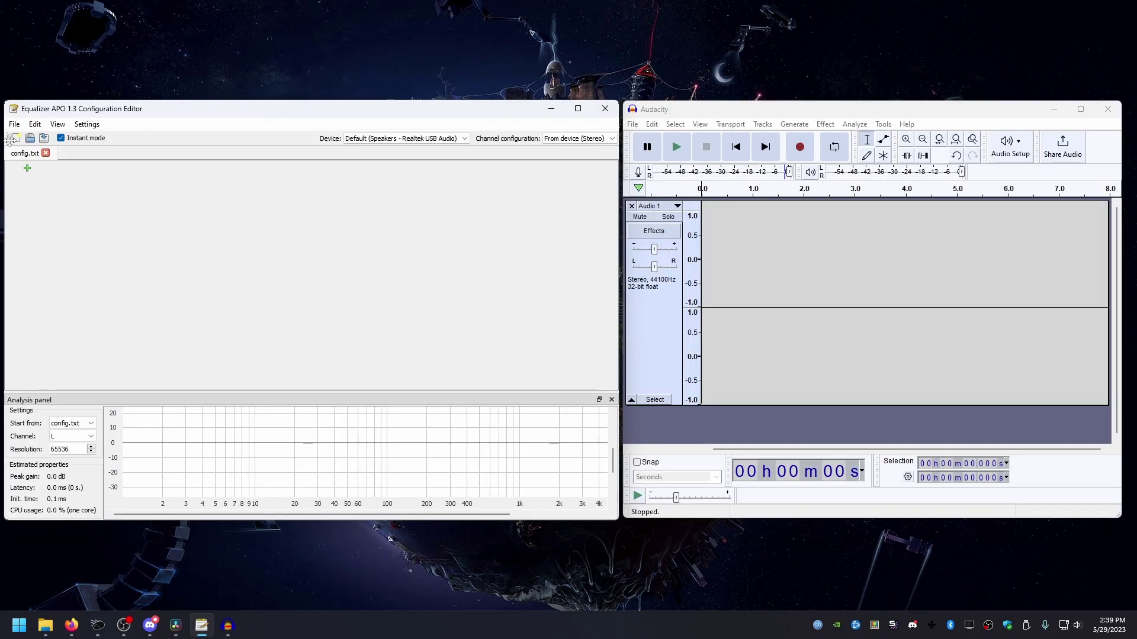
Create a Yeti X-only file with a preamplification filter and save it as Mic2.txt
{"action": "left_click", "coordinate": [27, 168]}
{"action": "left_click", "coordinate": [168, 210]}
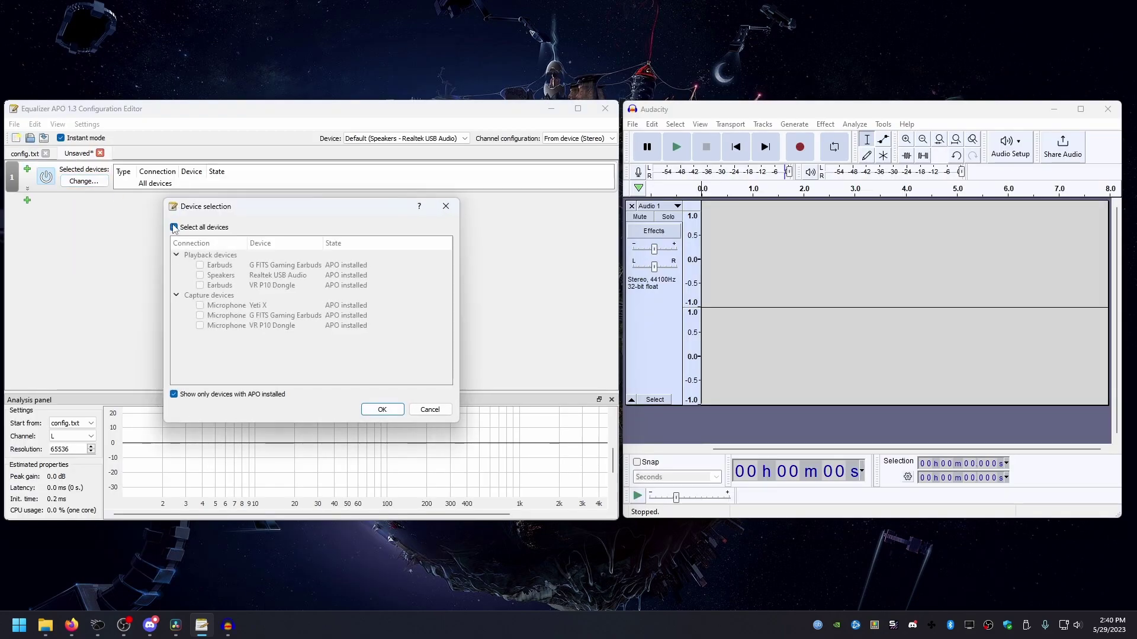
{"action": "left_click", "coordinate": [200, 305]}
{"action": "left_click", "coordinate": [381, 410]}
{"action": "left_click", "coordinate": [27, 200]}
{"action": "mouse_move", "coordinate": [53, 239]}
{"action": "left_click", "coordinate": [164, 244]}
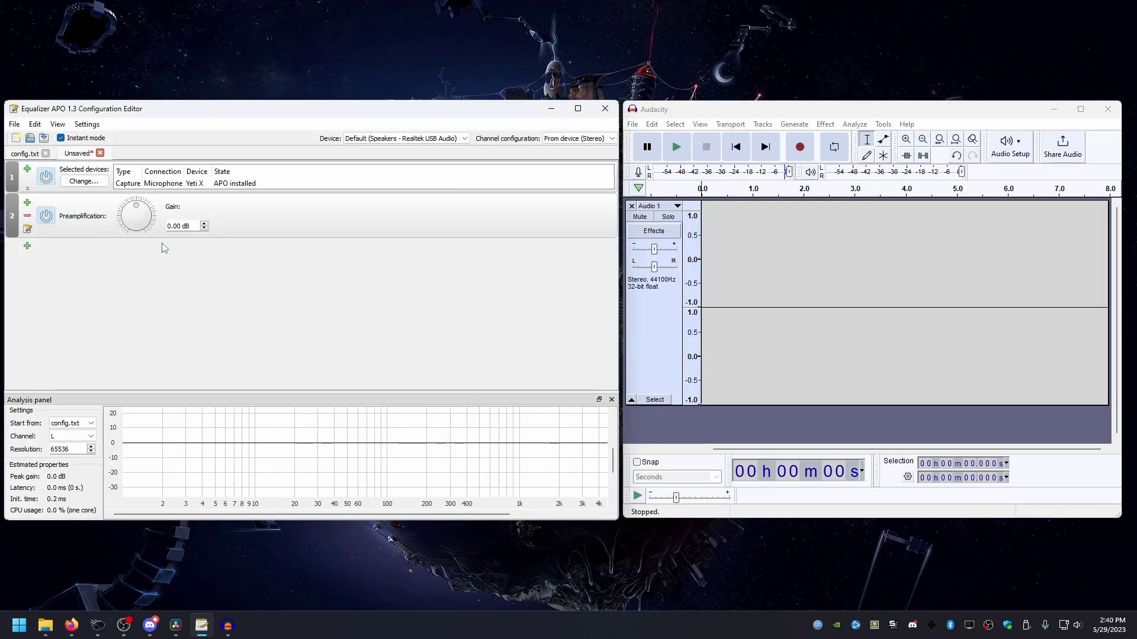
{"action": "left_click", "coordinate": [44, 138]}
{"action": "type", "text": "Mic2"}
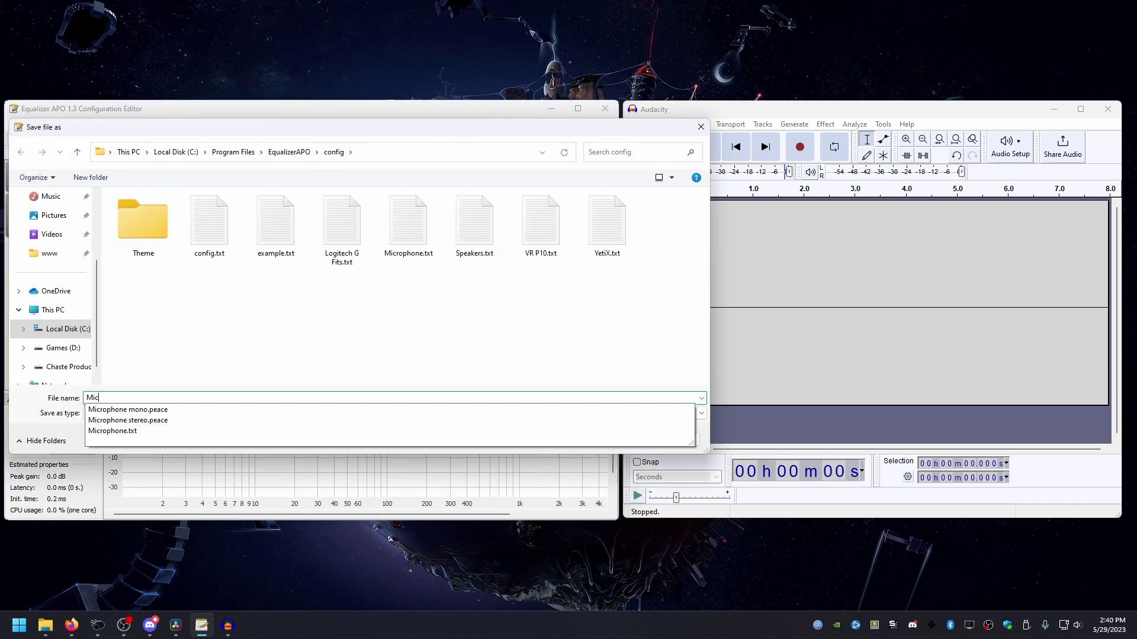
{"action": "left_click", "coordinate": [621, 440]}
Add an Include filter for Mic2.txt to config.txt
{"action": "left_click", "coordinate": [28, 155]}
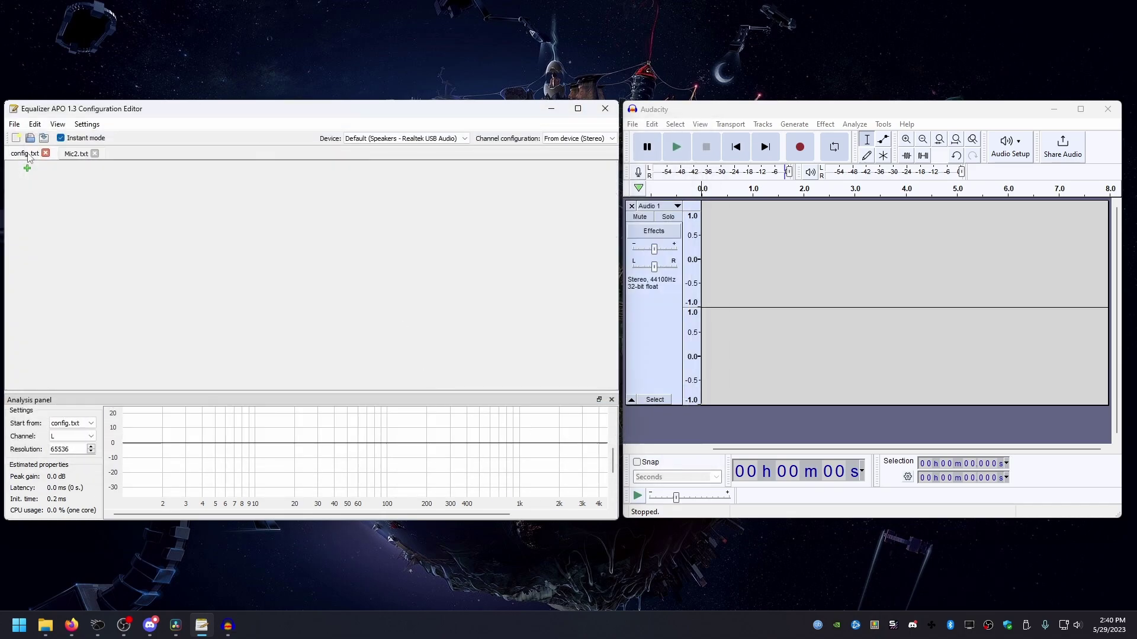
{"action": "left_click", "coordinate": [27, 168]}
{"action": "mouse_move", "coordinate": [54, 193]}
{"action": "left_click", "coordinate": [142, 197]}
{"action": "double_click", "coordinate": [408, 228]}
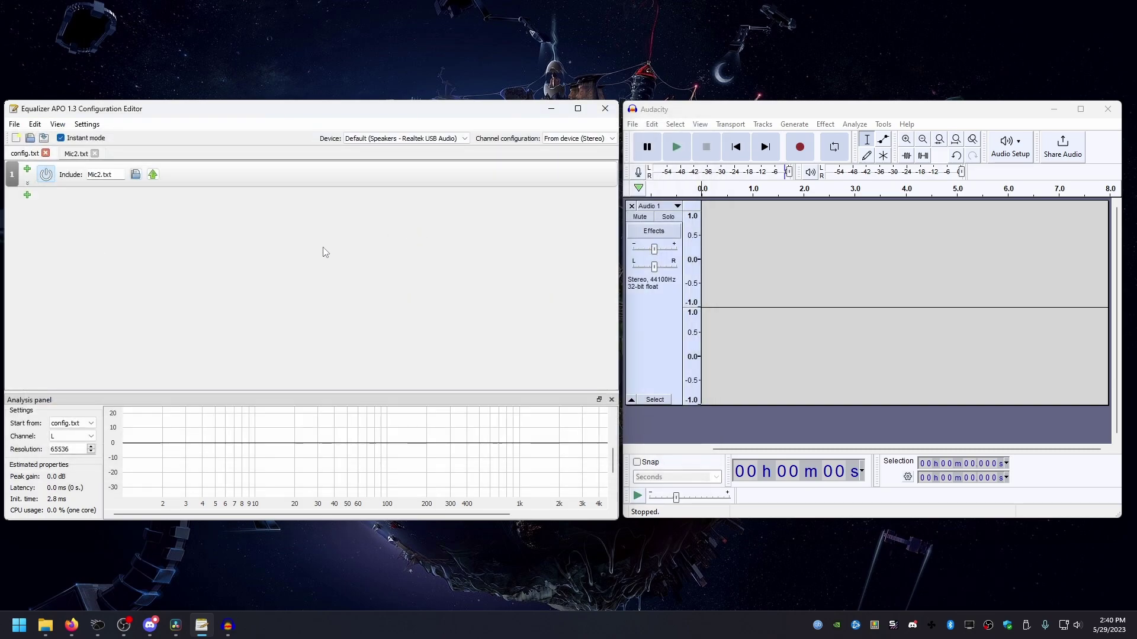
Record a microphone test and tune the Mic2.txt preamp gain to -0.60 dB
{"action": "key", "text": "ctrl+Tab"}
{"action": "key", "text": "r"}
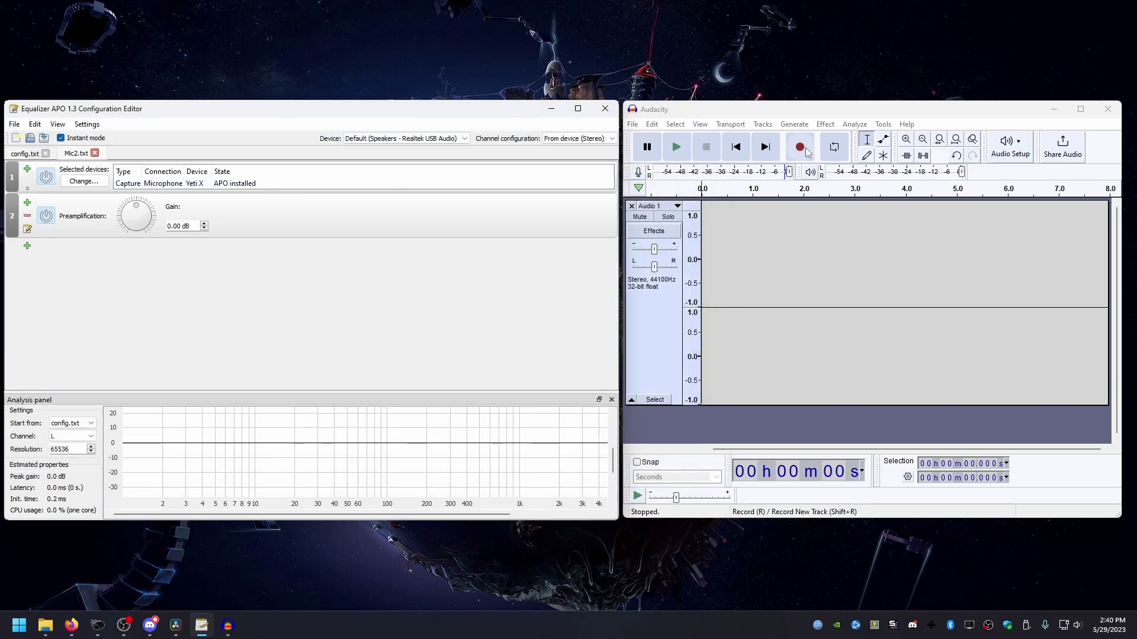
{"action": "left_click", "coordinate": [130, 231]}
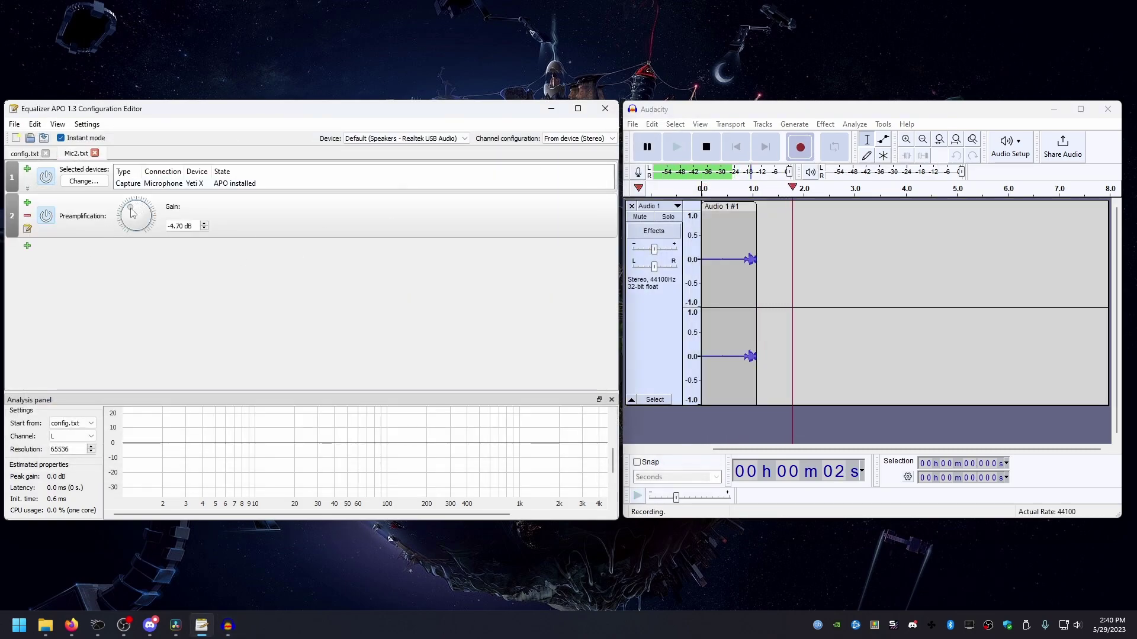
{"action": "left_click_drag", "start_coordinate": [129, 231], "coordinate": [153, 224]}
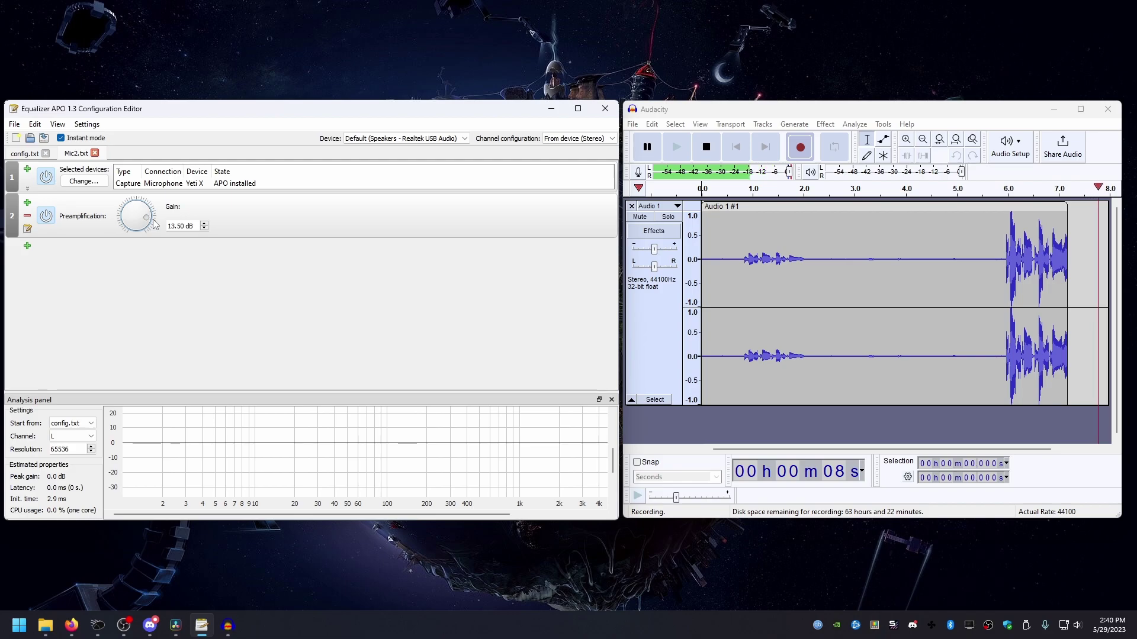
{"action": "left_click_drag", "start_coordinate": [153, 223], "coordinate": [125, 220]}
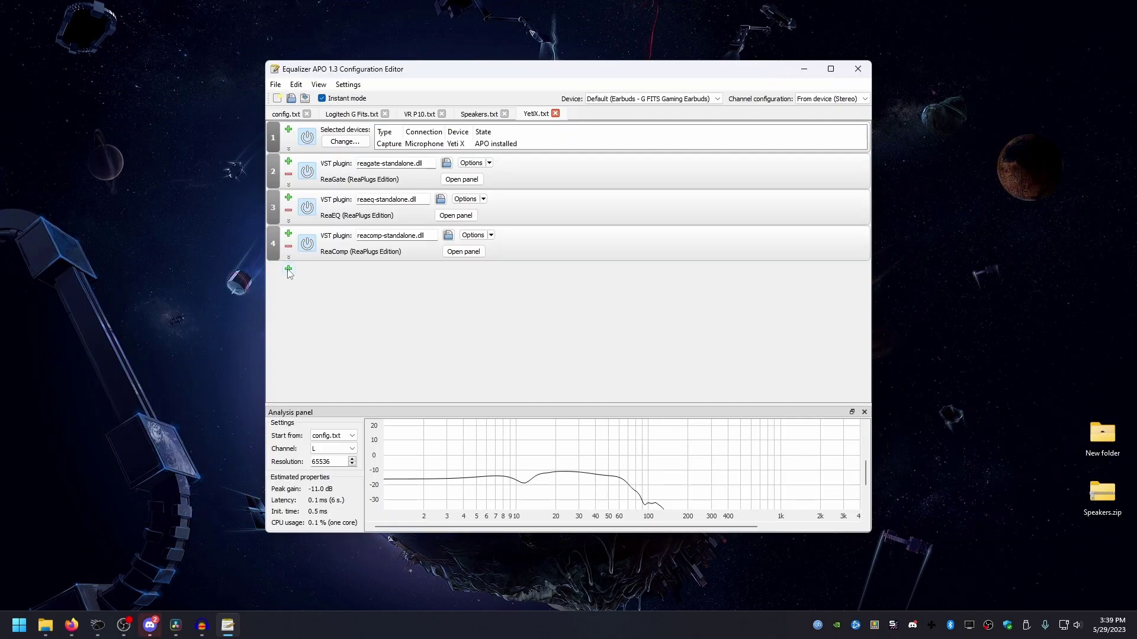
Add a fifth VST plugin filter loading reaeq-standalone.dll and open its ReaEQ panel
{"action": "left_click", "coordinate": [288, 271]}
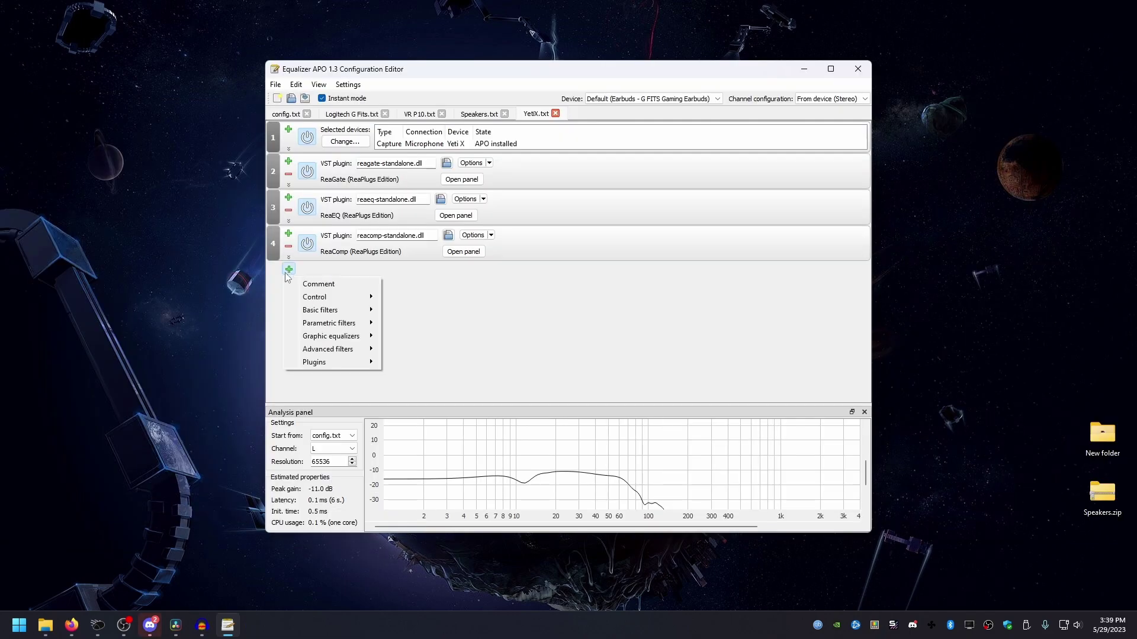
{"action": "mouse_move", "coordinate": [342, 362]}
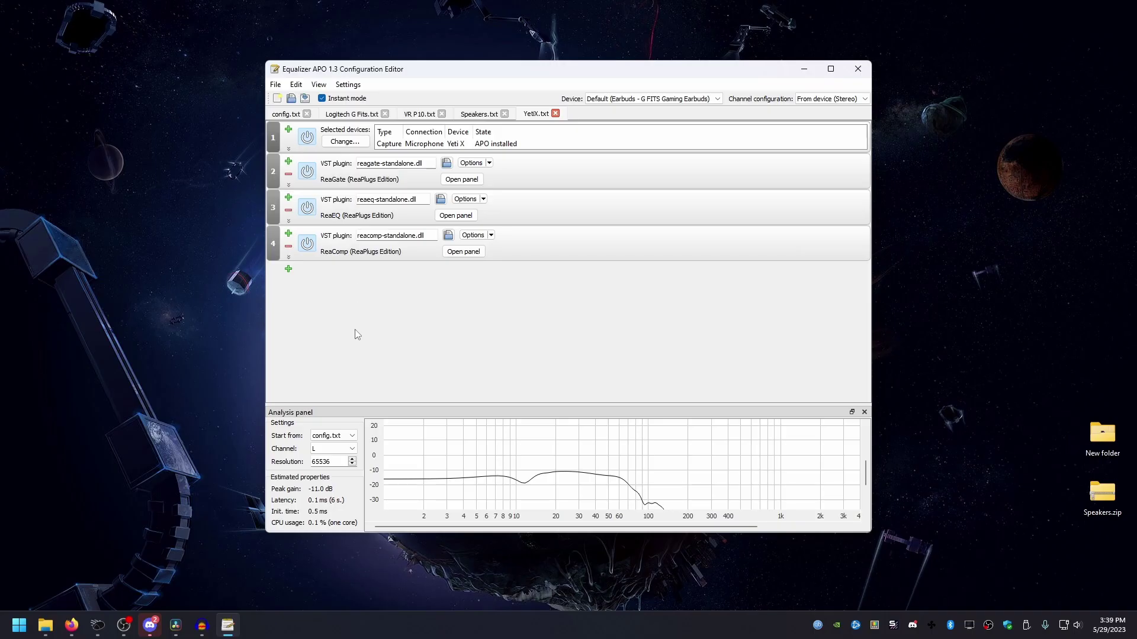
{"action": "left_click", "coordinate": [288, 270]}
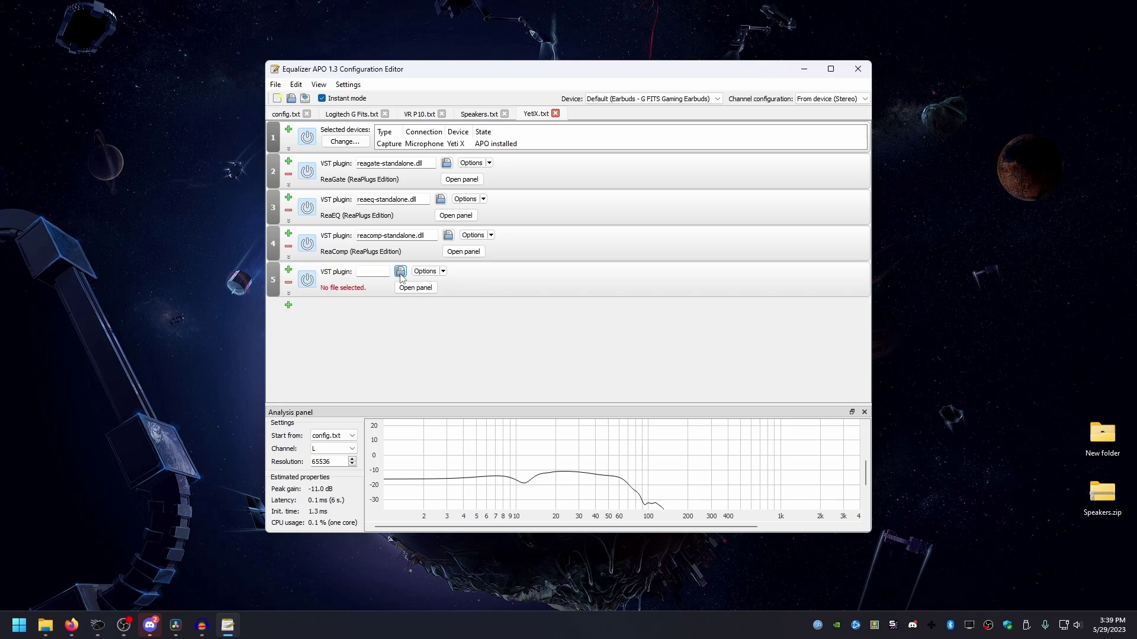
{"action": "left_click", "coordinate": [400, 272]}
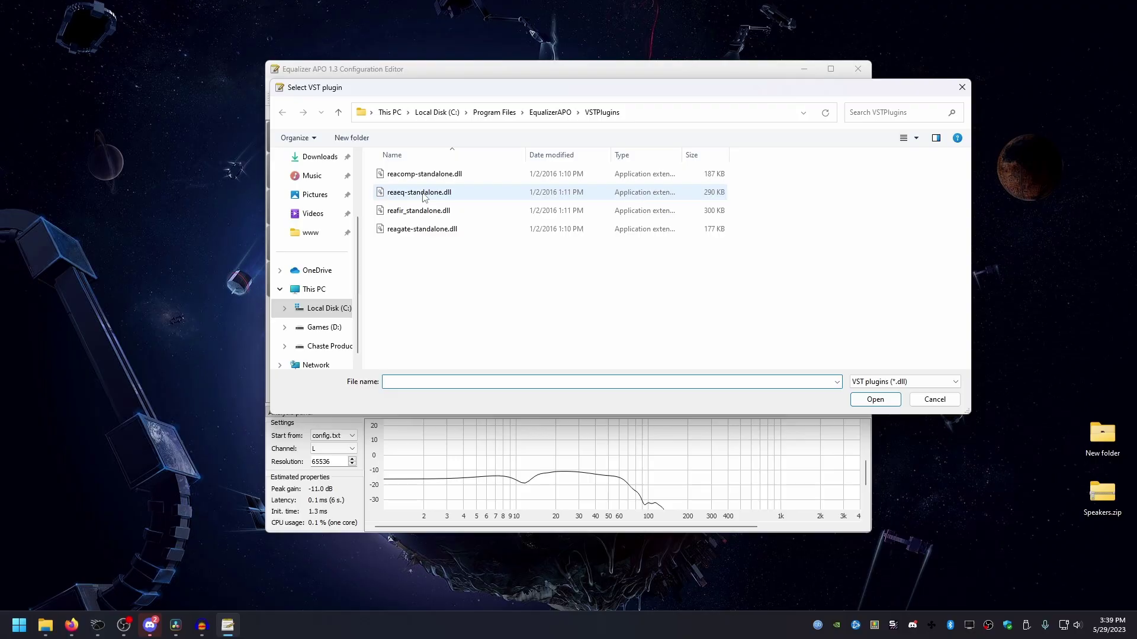
{"action": "double_click", "coordinate": [424, 197]}
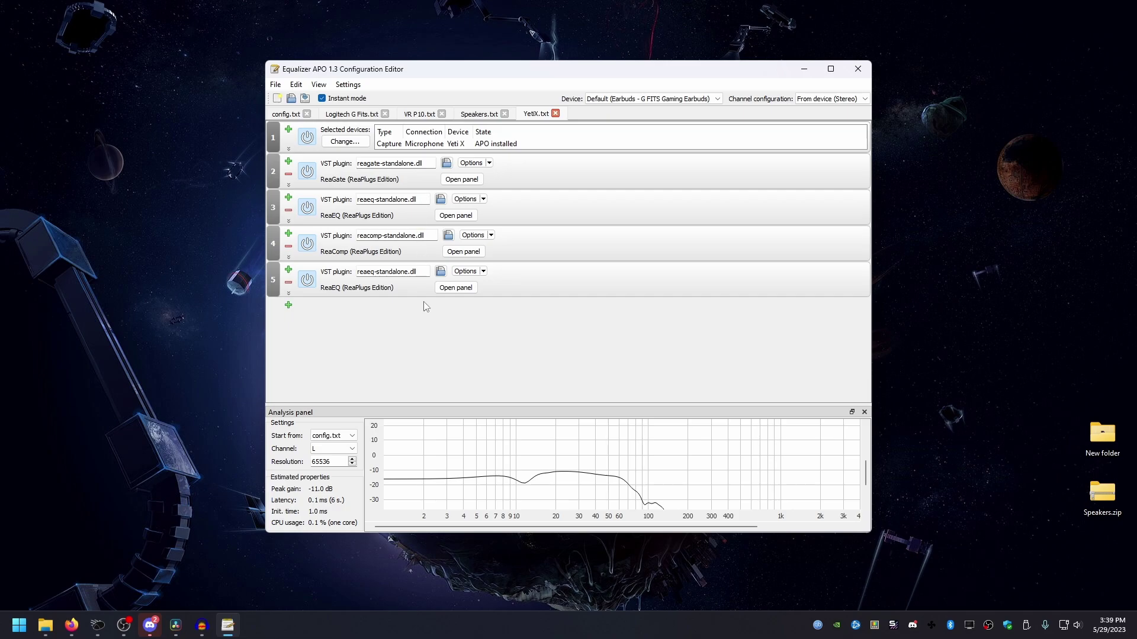
{"action": "left_click", "coordinate": [447, 289]}
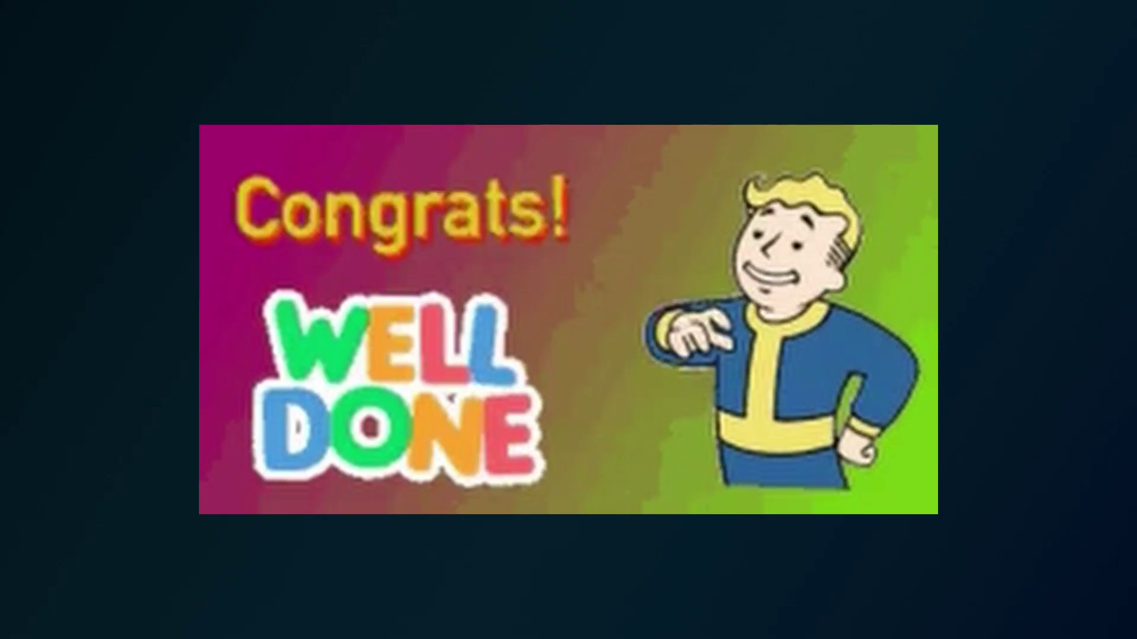